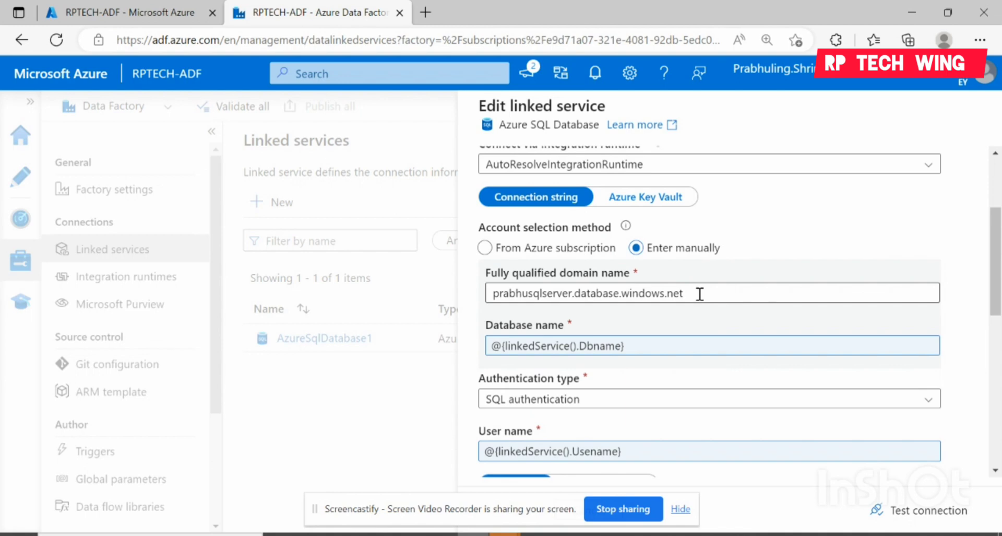
- Review the Azure SQL linked service's domain name, parameterized database, user name and password fields, and its parameters, then close it unchanged
{"action": "left_click", "coordinate": [700, 293]}
{"action": "scroll", "coordinate": [698, 292], "scroll_direction": "down", "scroll_amount": 1}
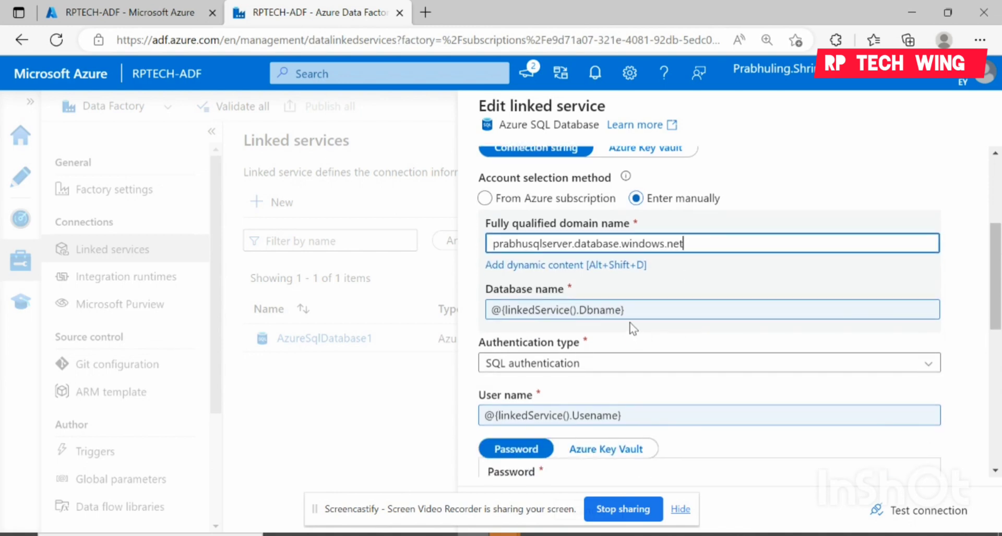
{"action": "scroll", "coordinate": [622, 347], "scroll_direction": "down", "scroll_amount": 2}
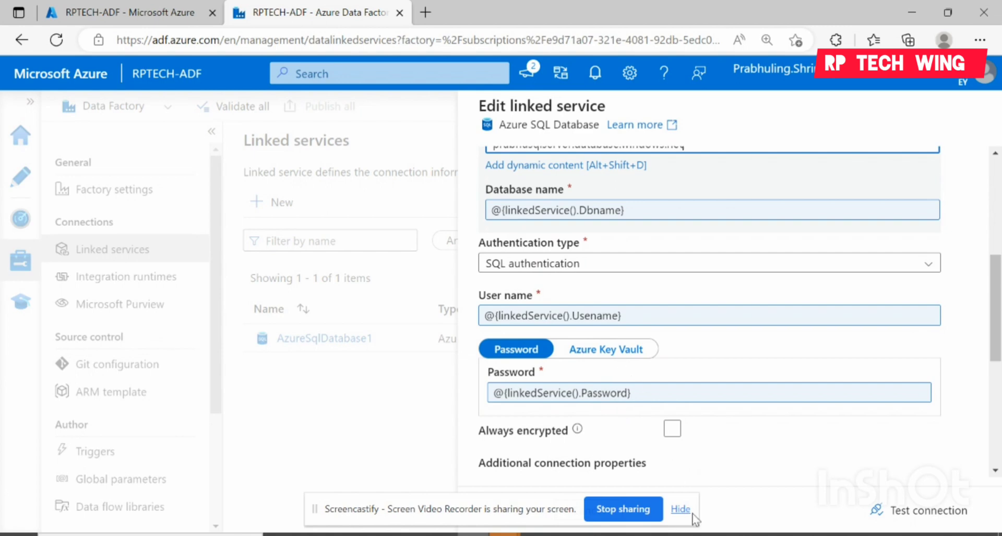
{"action": "scroll", "coordinate": [733, 380], "scroll_direction": "down", "scroll_amount": 1}
{"action": "scroll", "coordinate": [733, 380], "scroll_direction": "down", "scroll_amount": 5}
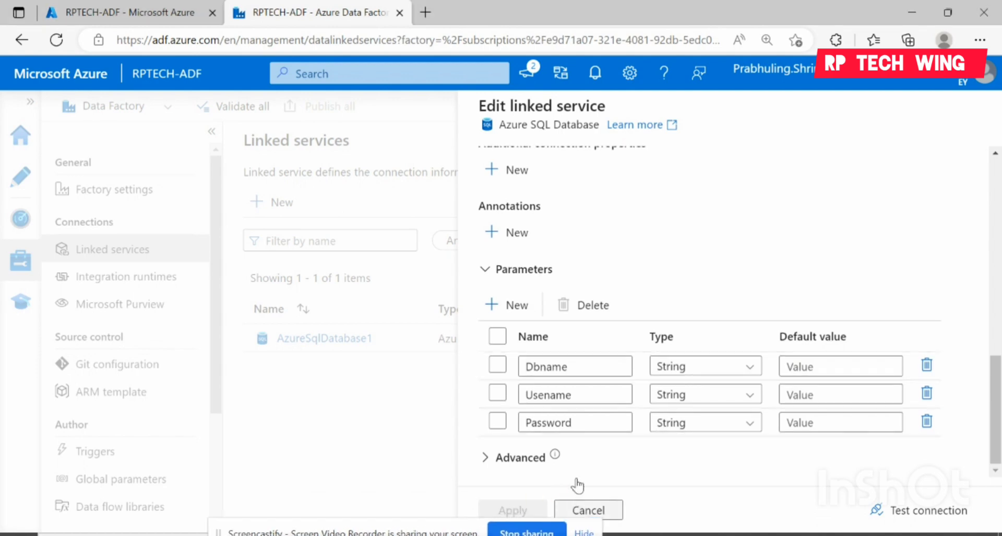
{"action": "left_click", "coordinate": [577, 500]}
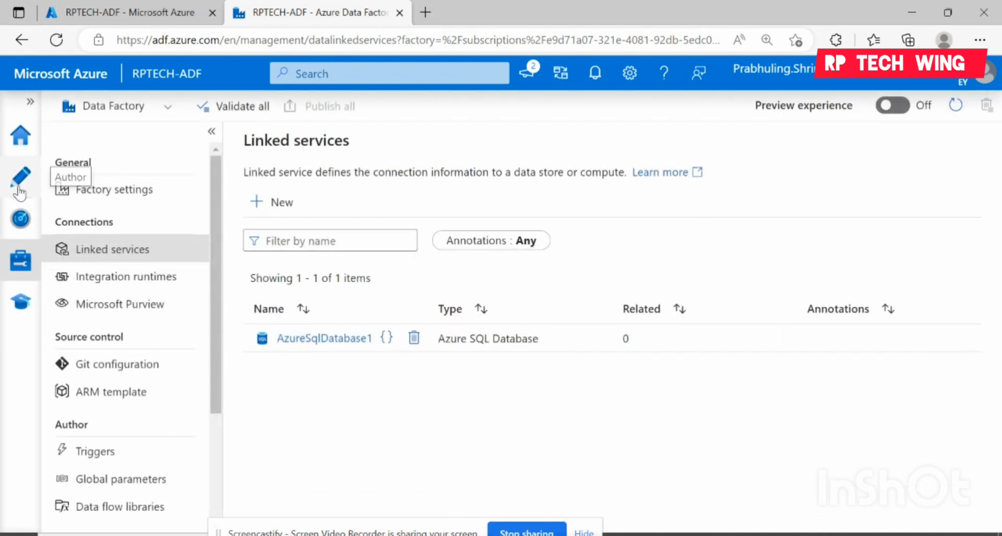
- Start a new dataset in the authoring workspace and choose Azure SQL Database as its data store
{"action": "left_click", "coordinate": [20, 191]}
{"action": "mouse_move", "coordinate": [145, 266]}
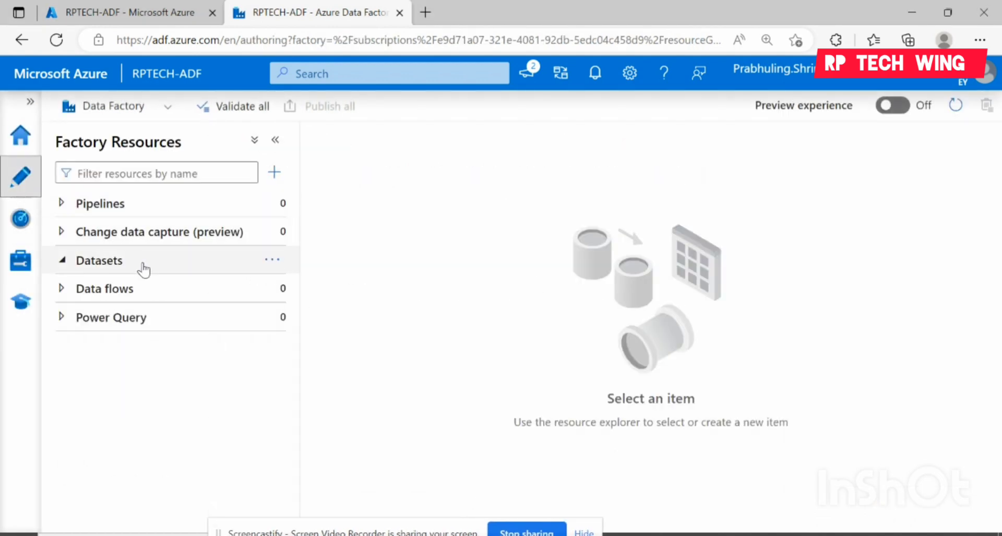
{"action": "left_click", "coordinate": [271, 261]}
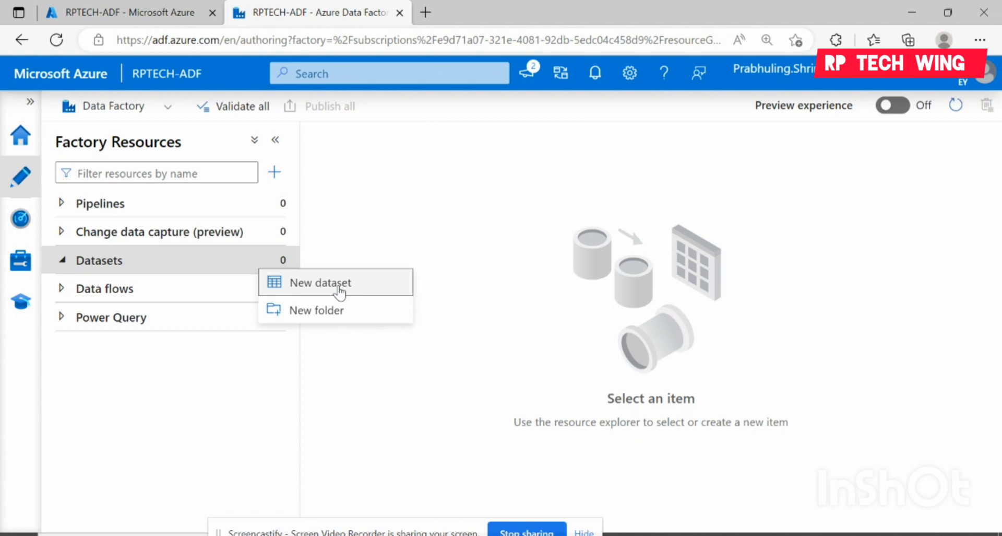
{"action": "left_click", "coordinate": [339, 293]}
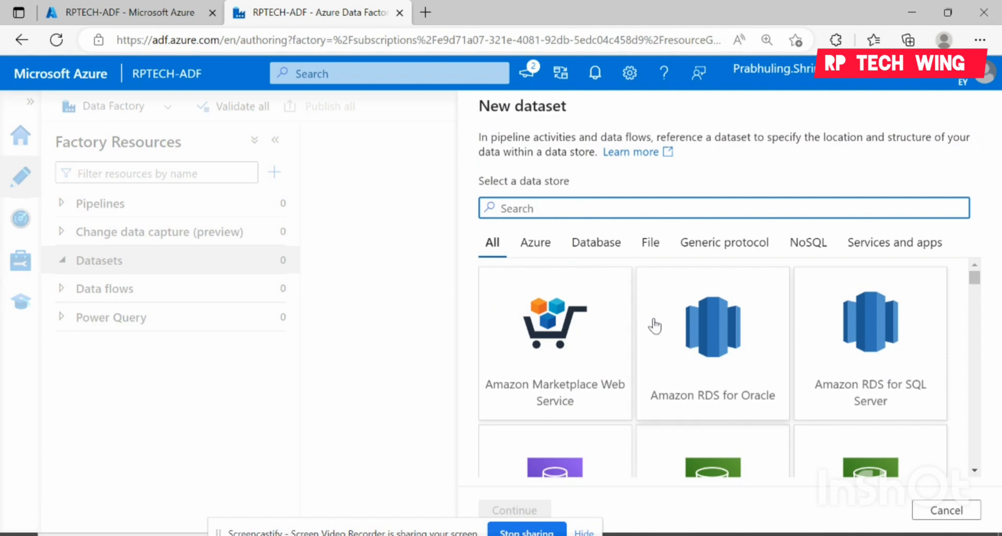
{"action": "scroll", "coordinate": [687, 350], "scroll_direction": "down", "scroll_amount": 1}
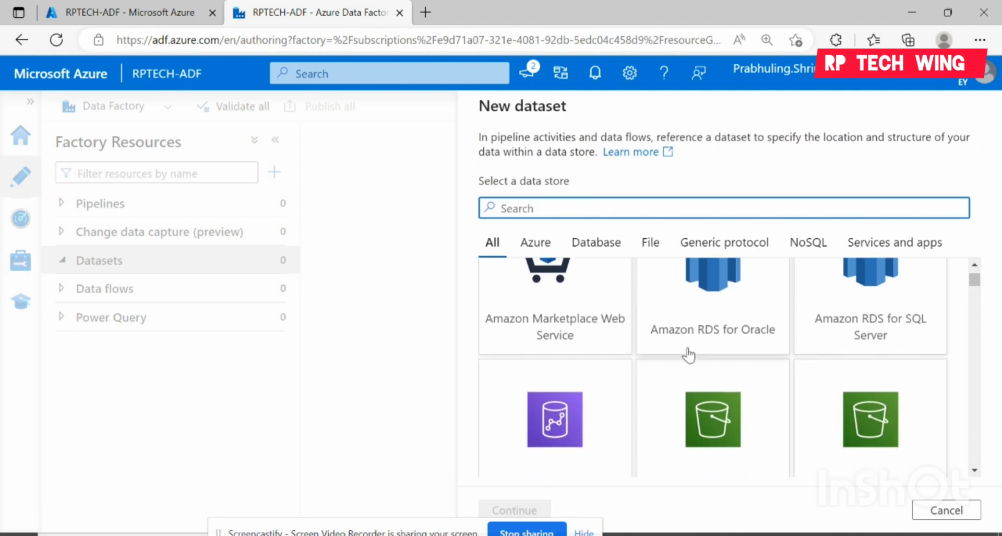
{"action": "scroll", "coordinate": [680, 346], "scroll_direction": "up", "scroll_amount": 1}
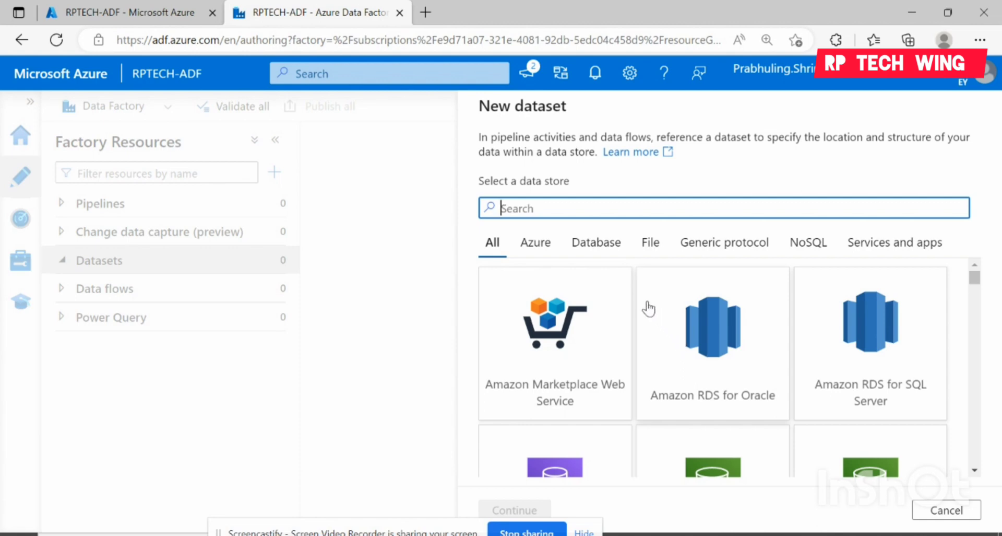
{"action": "scroll", "coordinate": [650, 309], "scroll_direction": "down", "scroll_amount": 7}
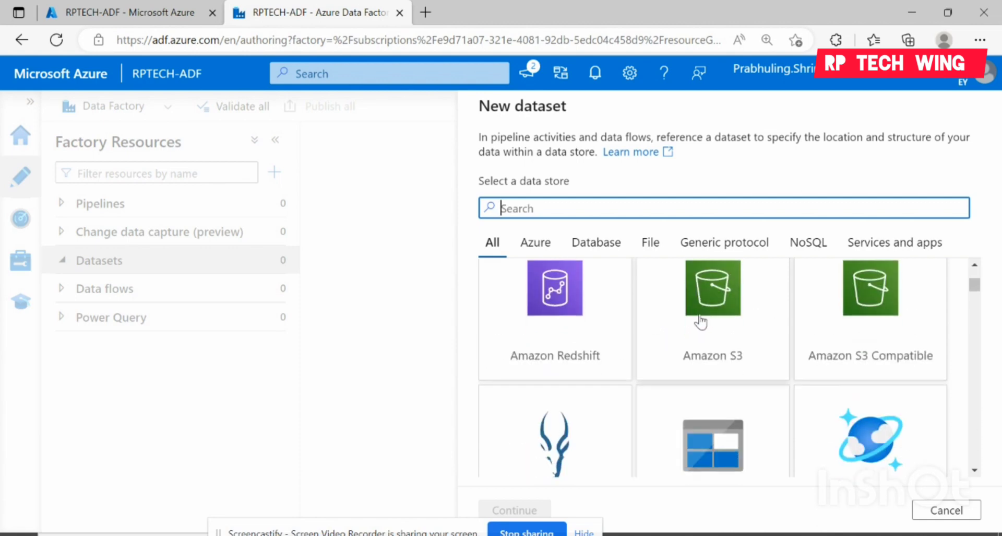
{"action": "scroll", "coordinate": [694, 339], "scroll_direction": "down", "scroll_amount": 3}
{"action": "scroll", "coordinate": [652, 314], "scroll_direction": "up", "scroll_amount": 3}
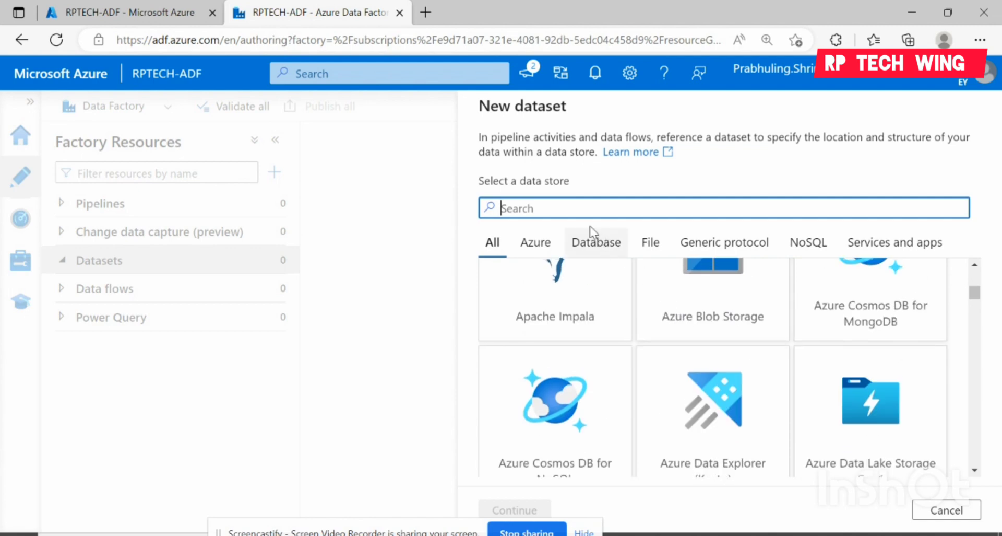
{"action": "type", "text": "AZU"}
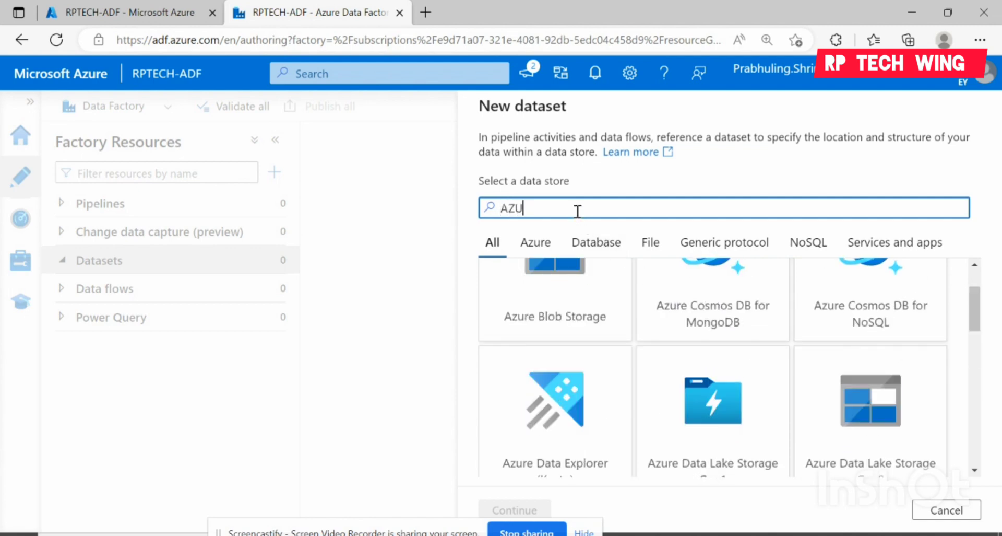
{"action": "type", "text": "RE SQL"}
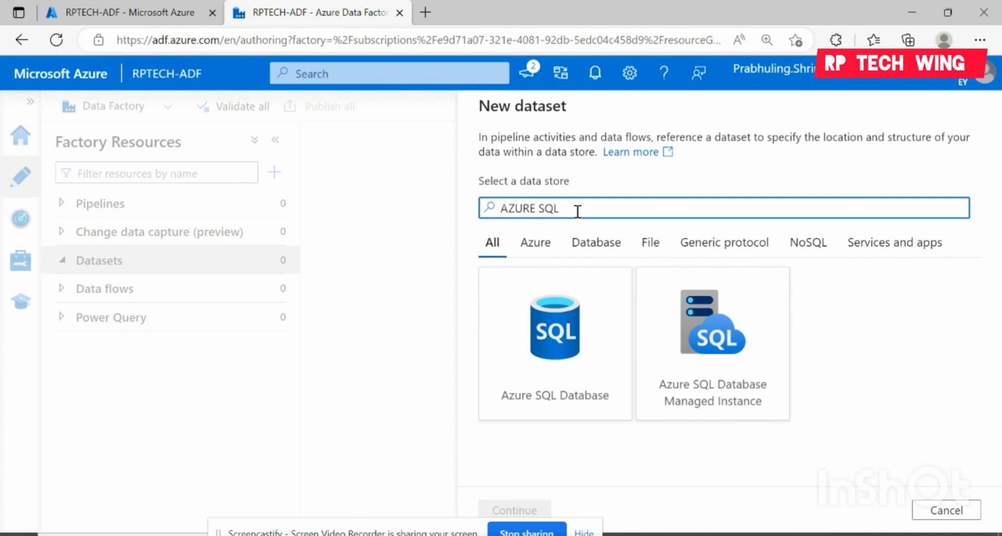
{"action": "left_click", "coordinate": [553, 328]}
{"action": "left_click", "coordinate": [543, 508]}
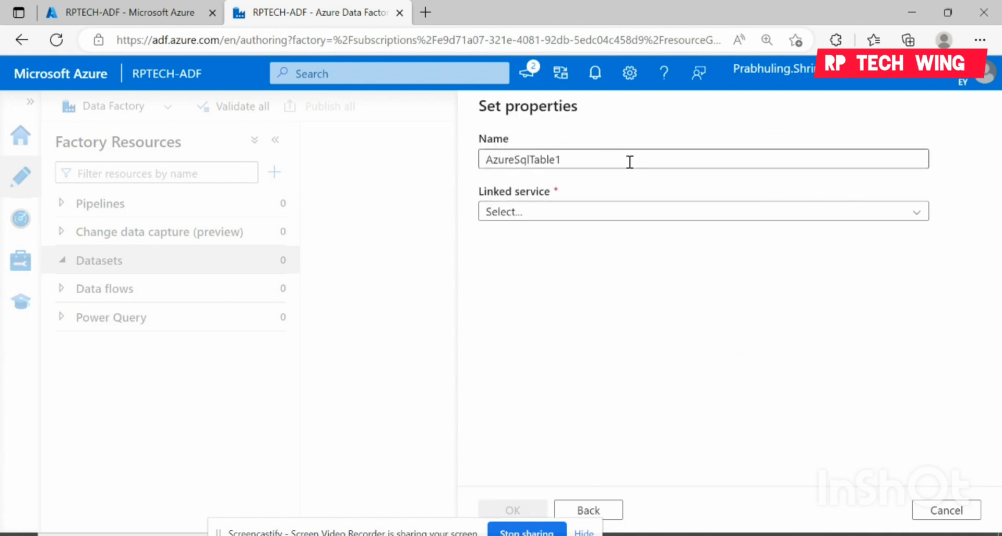
- Name the dataset TEST_DATASET, assign the linked service AzureSqlDatabase1, and create it
{"action": "left_click", "coordinate": [599, 159]}
{"action": "left_click_drag", "start_coordinate": [598, 159], "coordinate": [467, 172]}
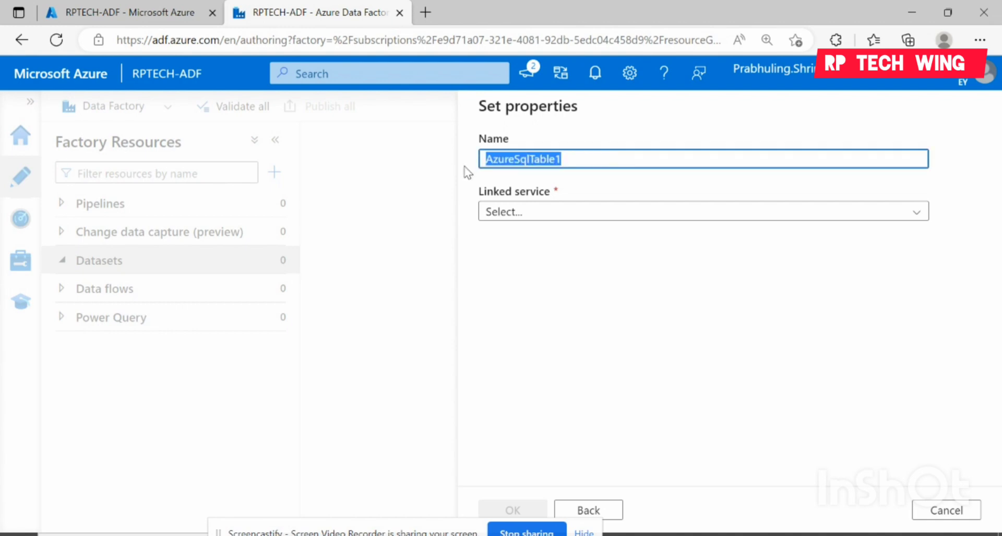
{"action": "type", "text": "TEST_"}
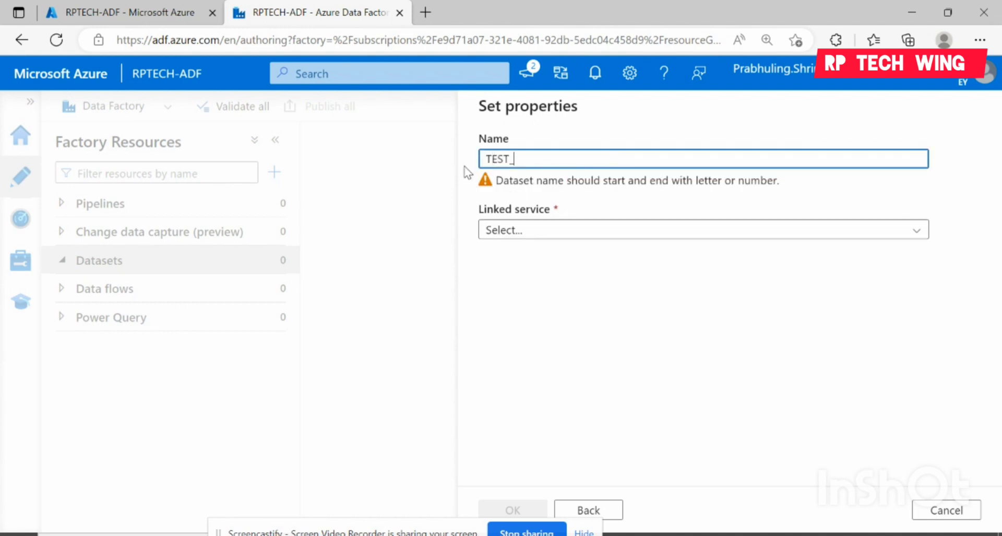
{"action": "type", "text": "DAT"}
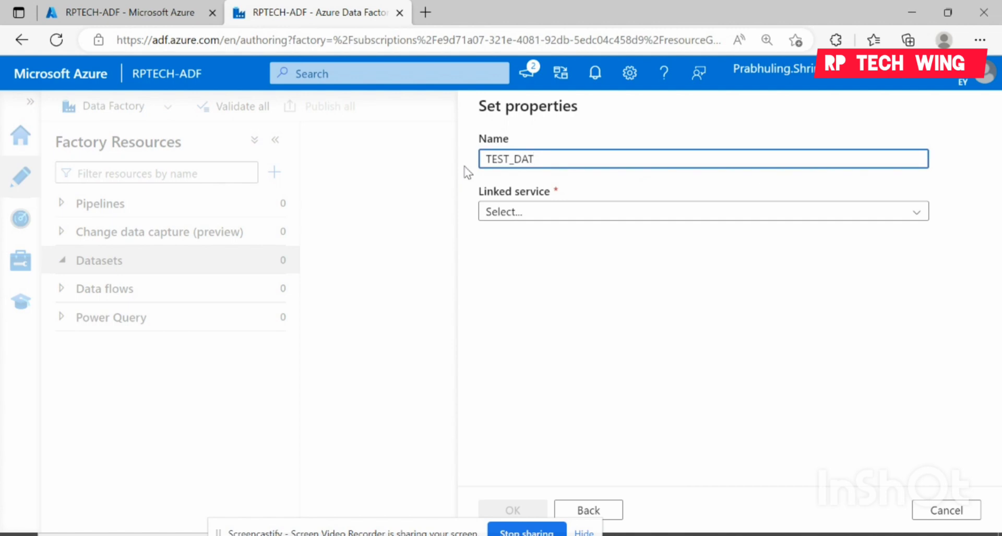
{"action": "type", "text": "ASET"}
{"action": "left_click", "coordinate": [671, 213]}
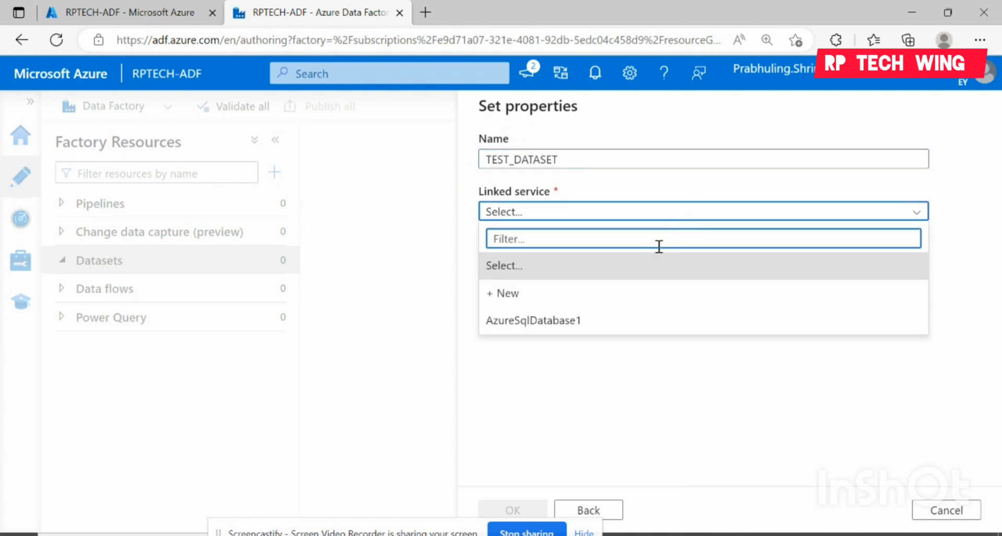
{"action": "left_click", "coordinate": [577, 323]}
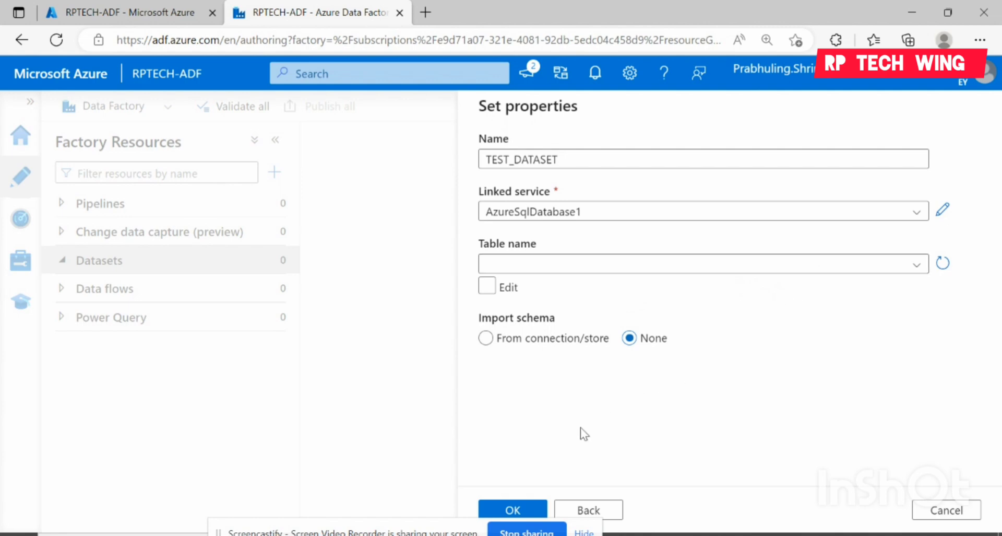
{"action": "left_click", "coordinate": [511, 510]}
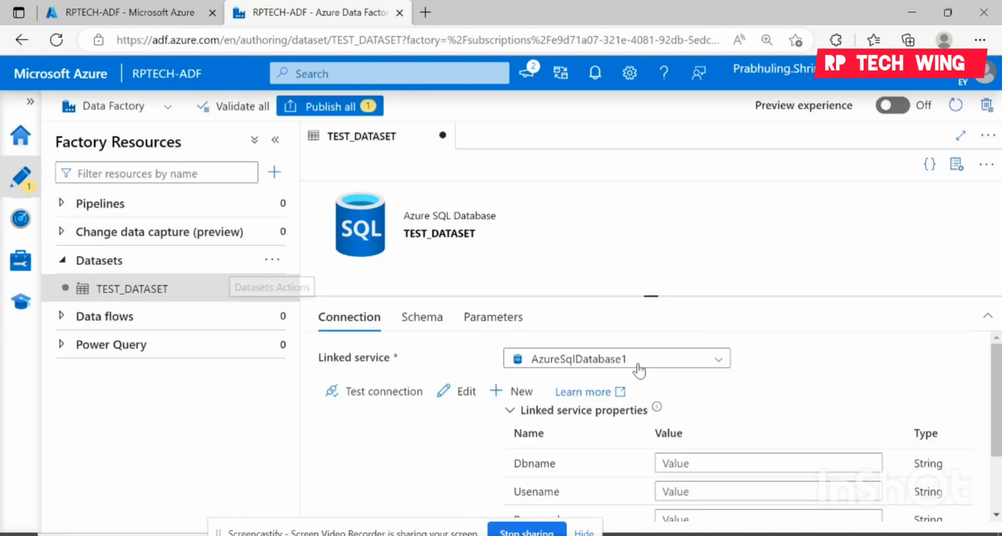
- Hide the dataset's general properties, then review its linked service properties and collapse them
{"action": "left_click", "coordinate": [957, 164]}
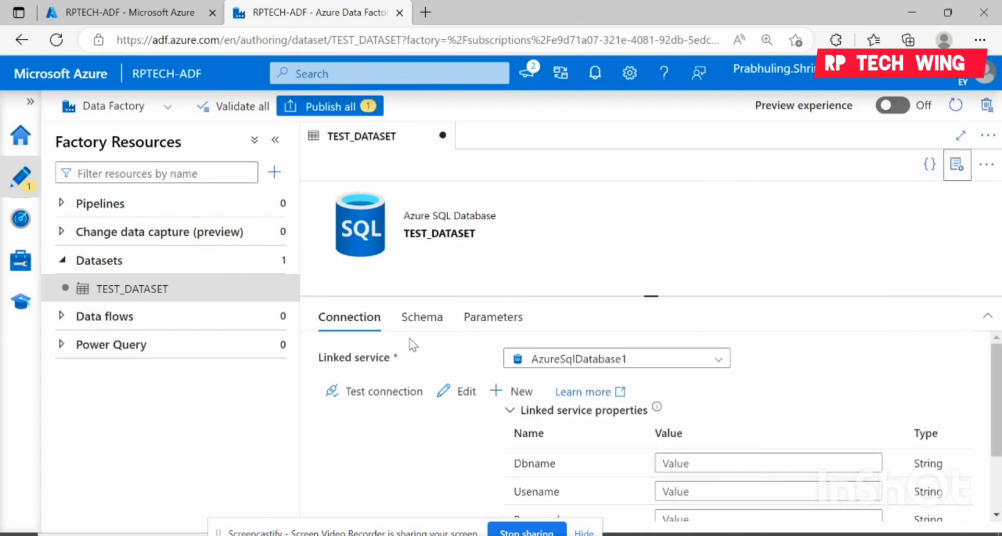
{"action": "scroll", "coordinate": [530, 391], "scroll_direction": "down", "scroll_amount": 1}
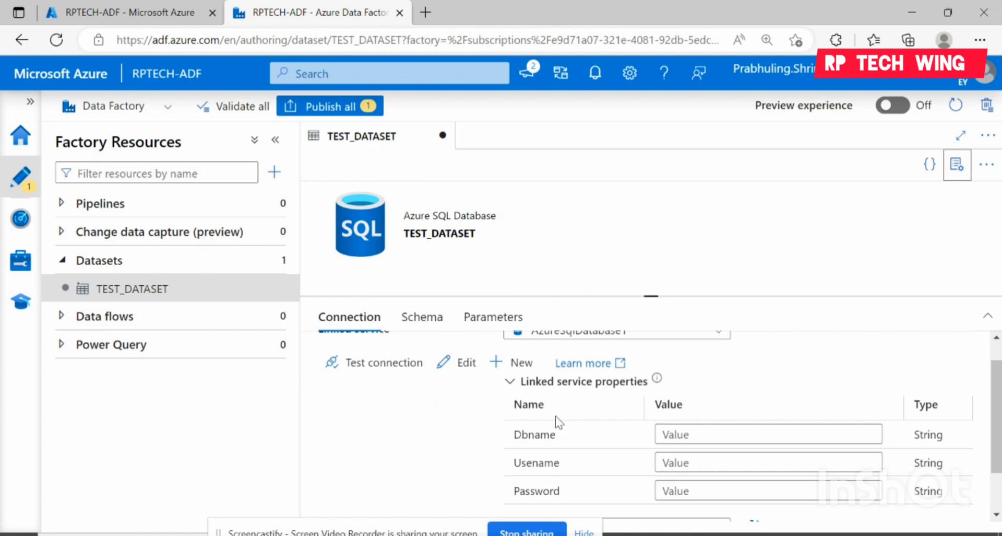
{"action": "left_click", "coordinate": [512, 385]}
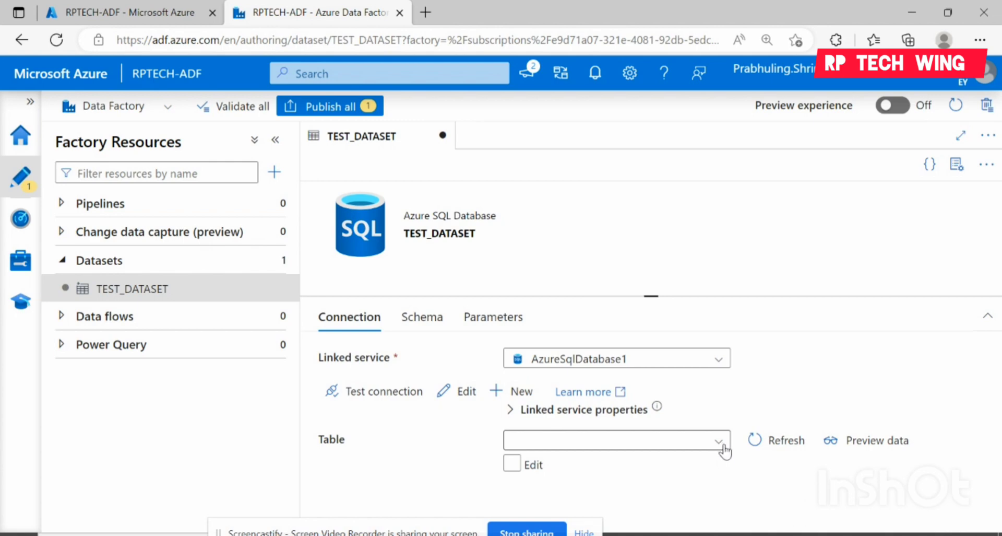
- Enable manual table entry for the dataset and set the schema name to dbo
{"action": "left_click", "coordinate": [513, 464]}
{"action": "left_click", "coordinate": [579, 437]}
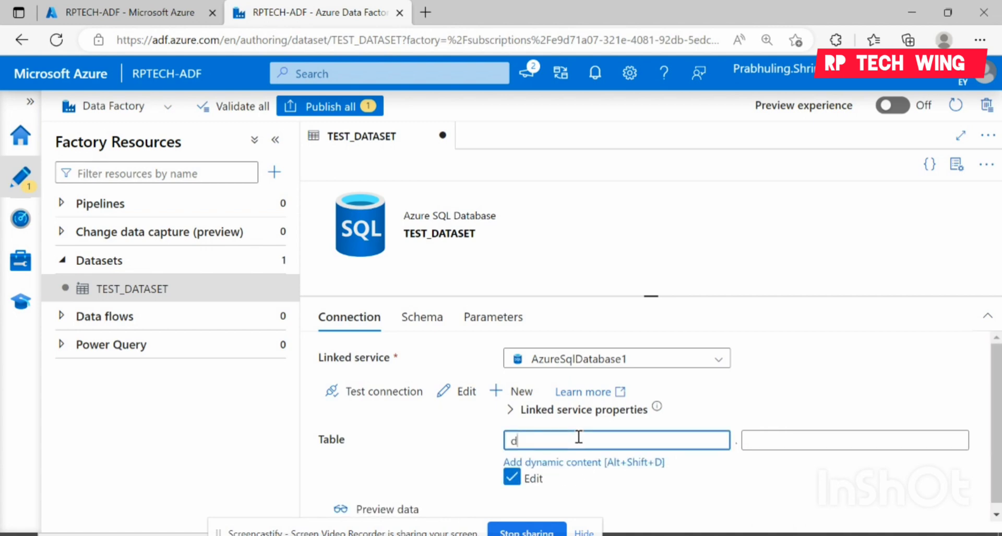
{"action": "type", "text": "dbo"}
- Open the dynamic content builder for the table name and create a String parameter named Tablename
{"action": "left_click", "coordinate": [776, 441]}
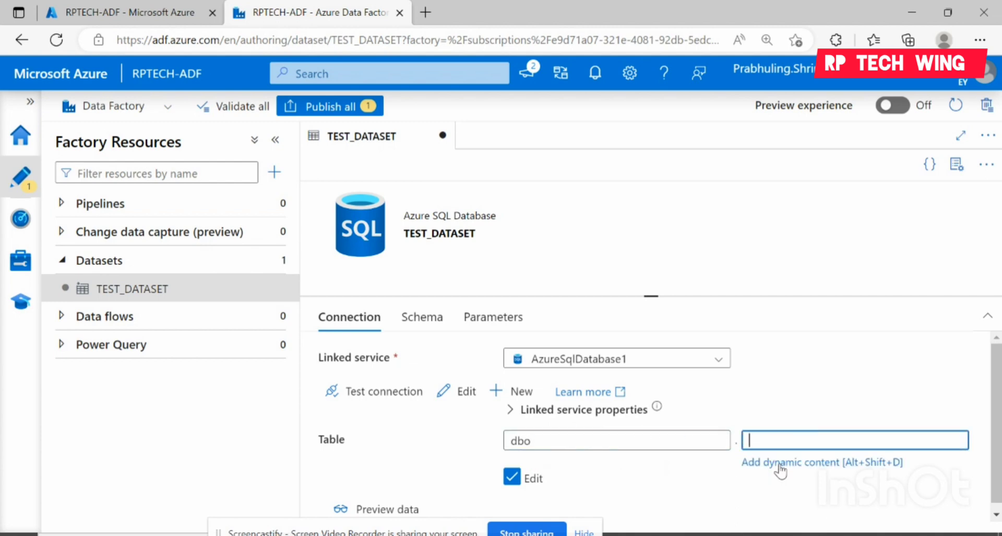
{"action": "left_click", "coordinate": [780, 462]}
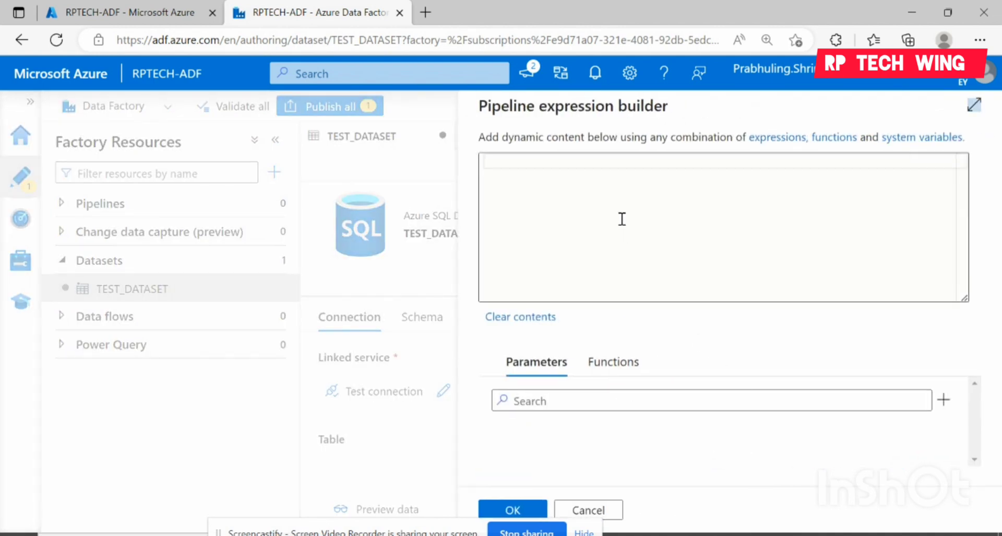
{"action": "left_click", "coordinate": [944, 399]}
{"action": "left_click", "coordinate": [538, 165]}
{"action": "type", "text": "Tablename"}
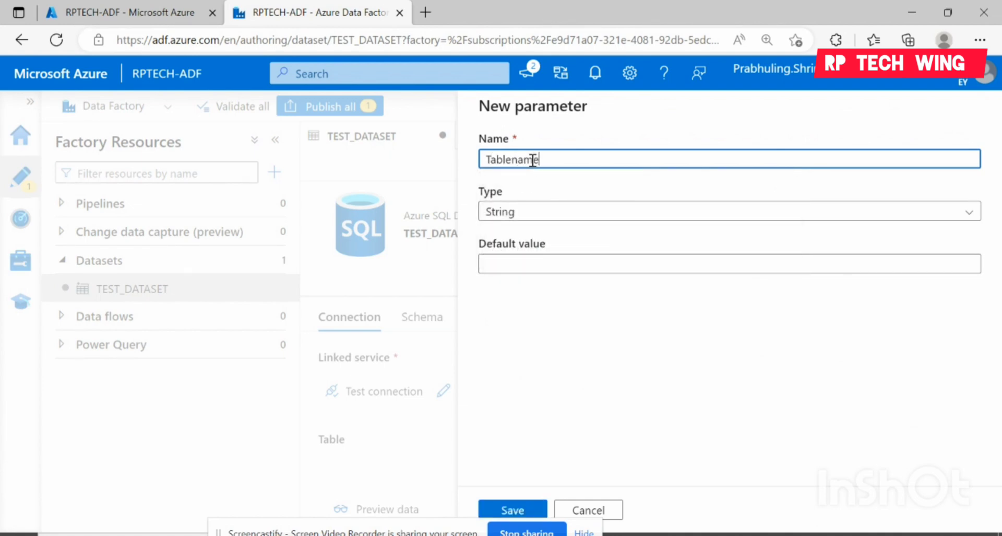
{"action": "left_click", "coordinate": [530, 517]}
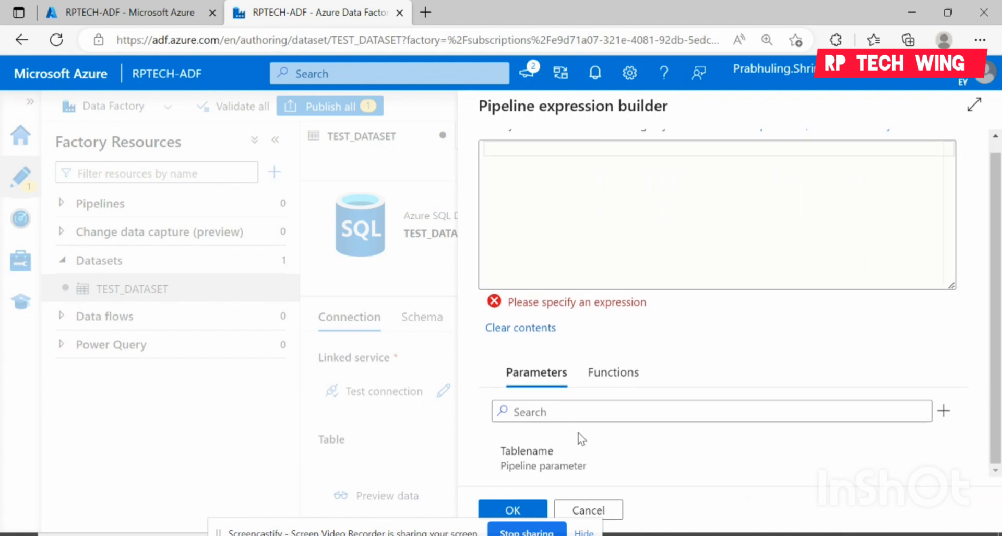
{"action": "left_click", "coordinate": [559, 463]}
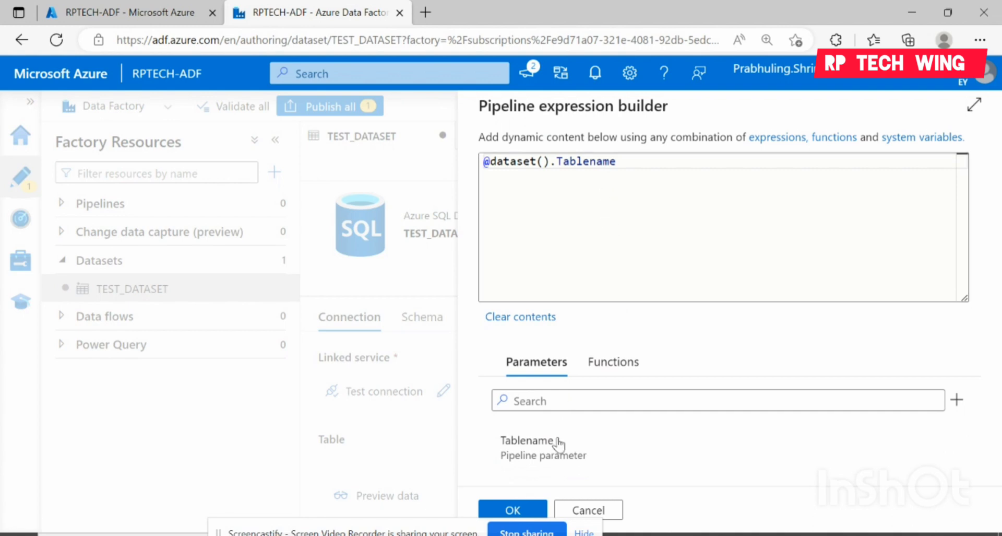
{"action": "left_click", "coordinate": [513, 510]}
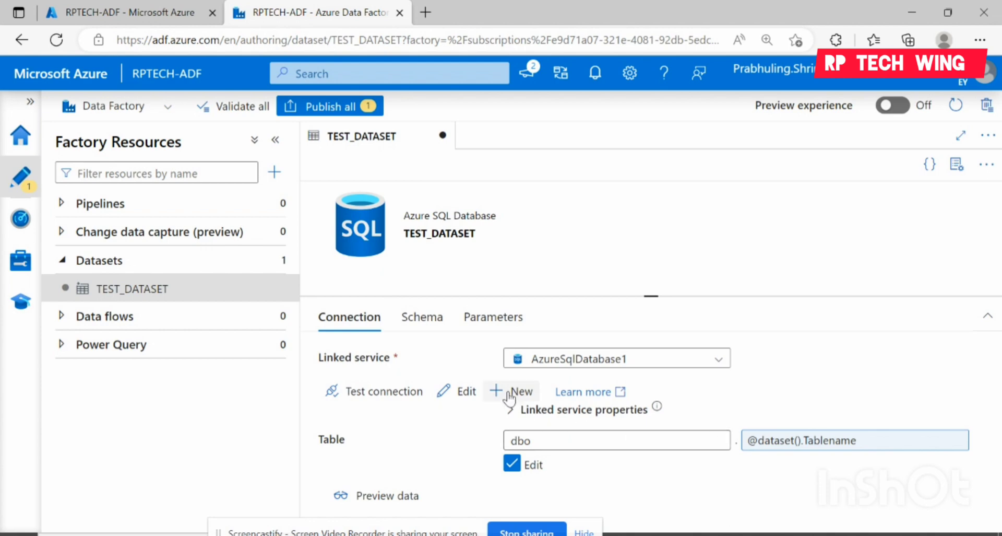
{"action": "left_click", "coordinate": [482, 319]}
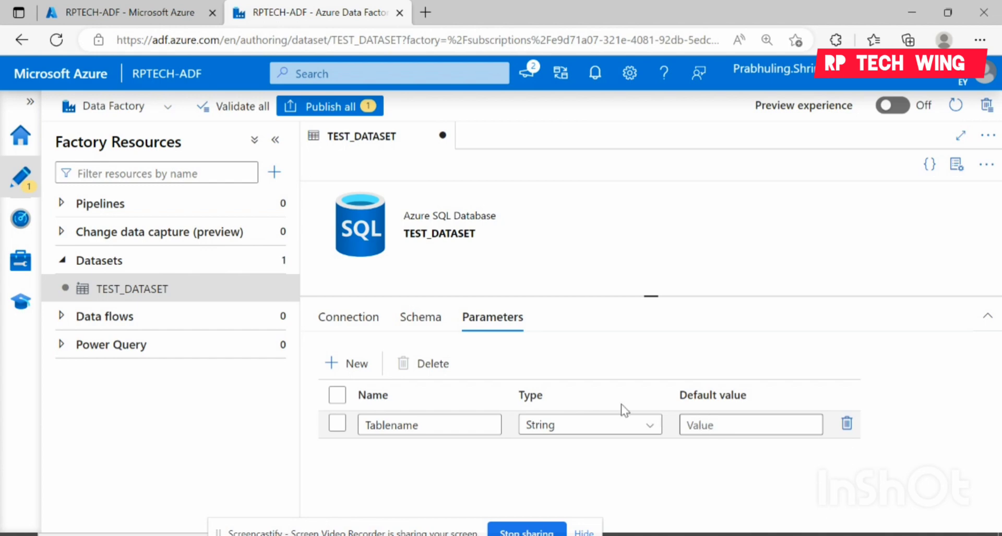
{"action": "left_click", "coordinate": [357, 319]}
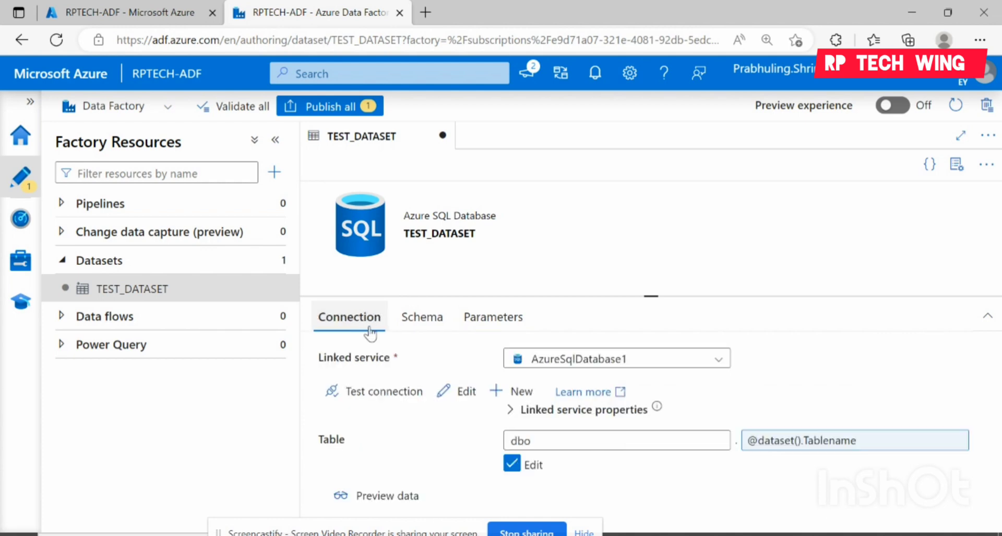